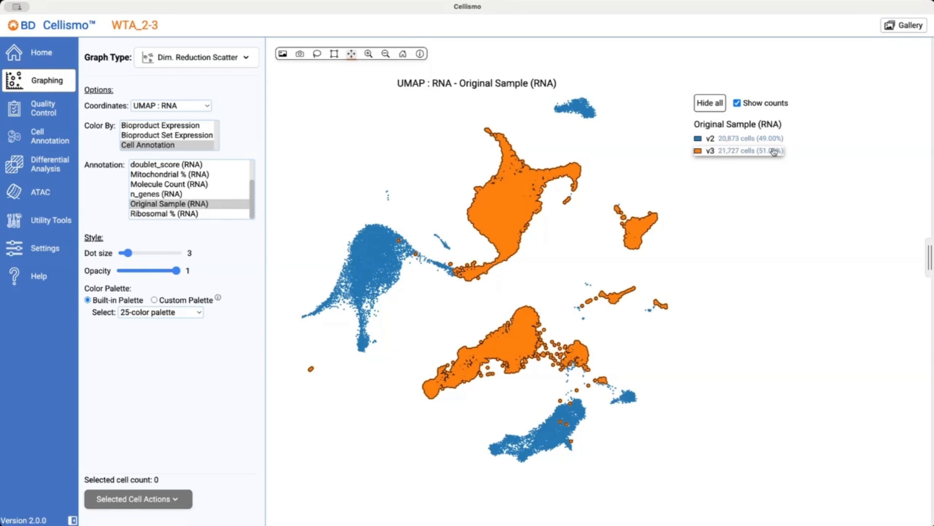
- Look at the saved cell type UMAP in the Gallery and close the Gallery again
{"action": "left_click", "coordinate": [908, 26]}
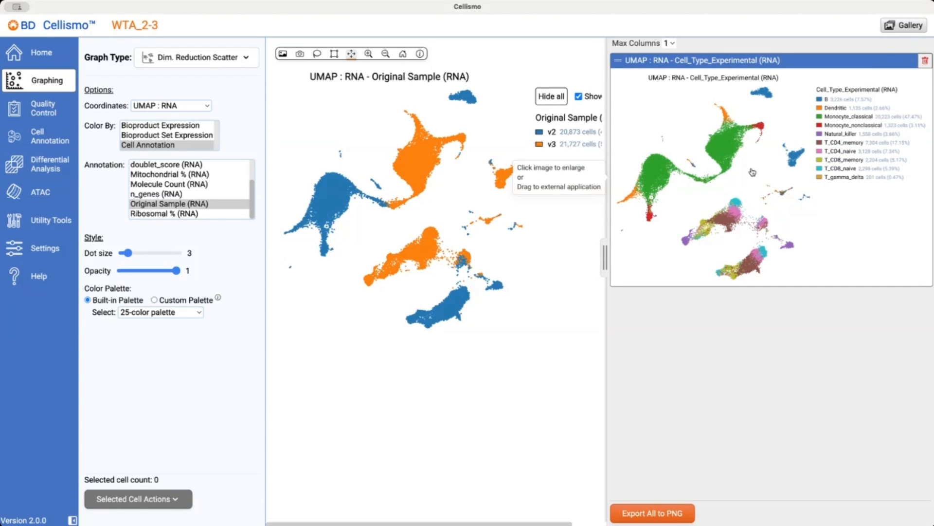
{"action": "left_click", "coordinate": [900, 27]}
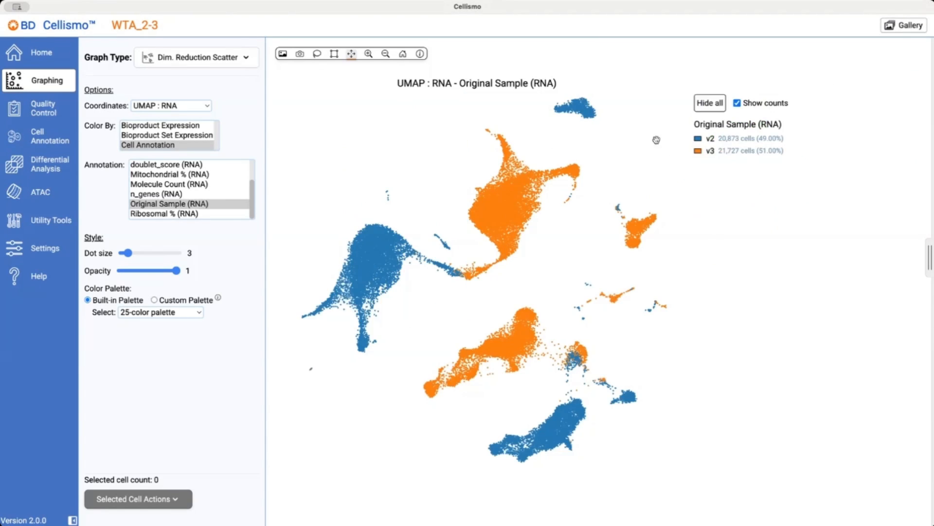
- Correct batch effects for Original Sample (RNA) with the non cluster-specific method, and review the counts choice for new dimensionality reduction coordinates
{"action": "left_click", "coordinate": [49, 221]}
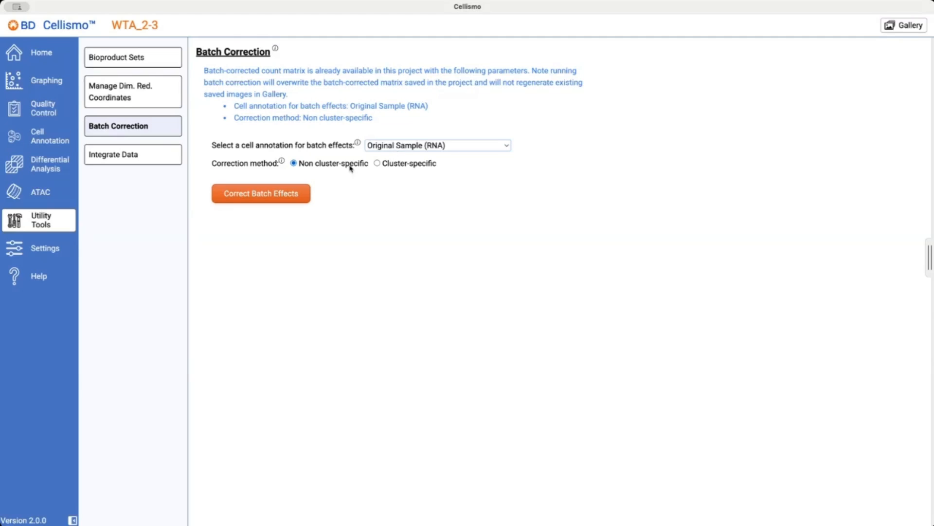
{"action": "left_click", "coordinate": [271, 194]}
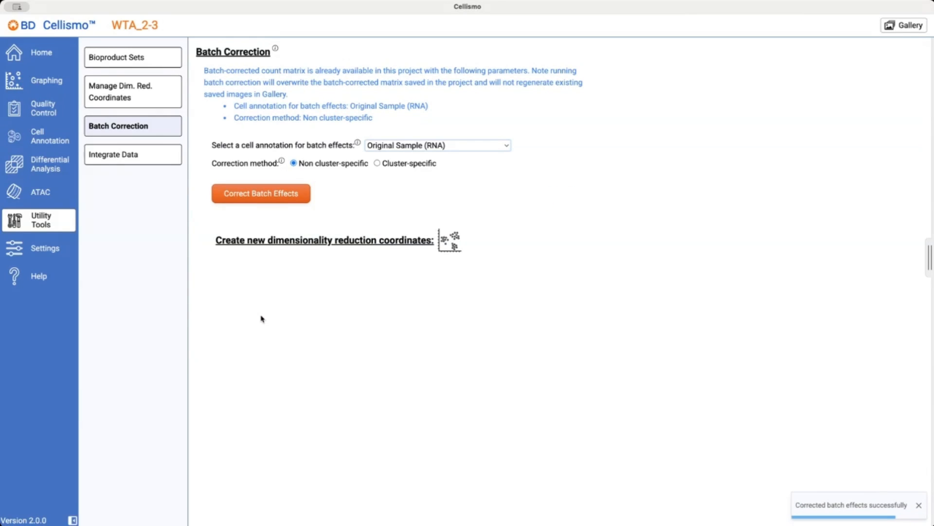
{"action": "left_click", "coordinate": [448, 241]}
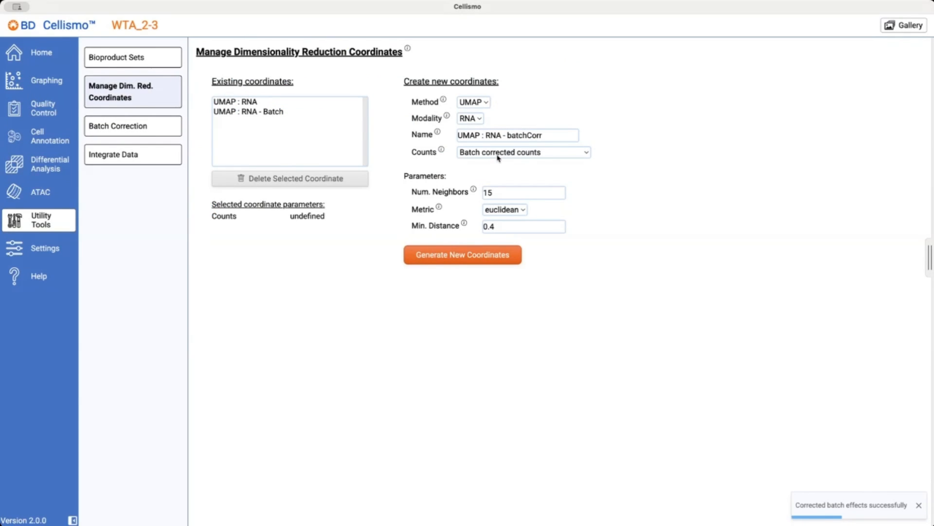
{"action": "left_click", "coordinate": [533, 157]}
{"action": "left_click", "coordinate": [594, 155]}
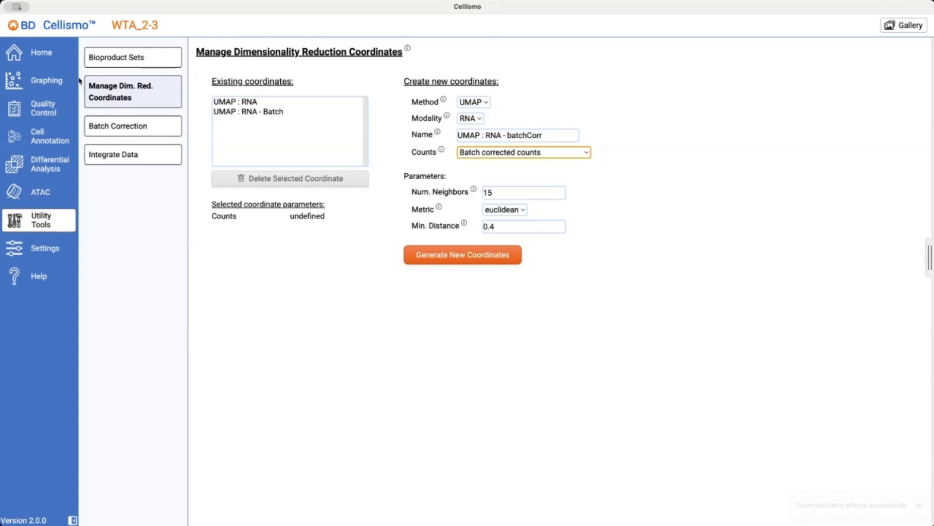
- Switch the dimensionality reduction scatter plot to the UMAP : RNA - Batch coordinates
{"action": "left_click", "coordinate": [22, 80]}
{"action": "left_click", "coordinate": [155, 107]}
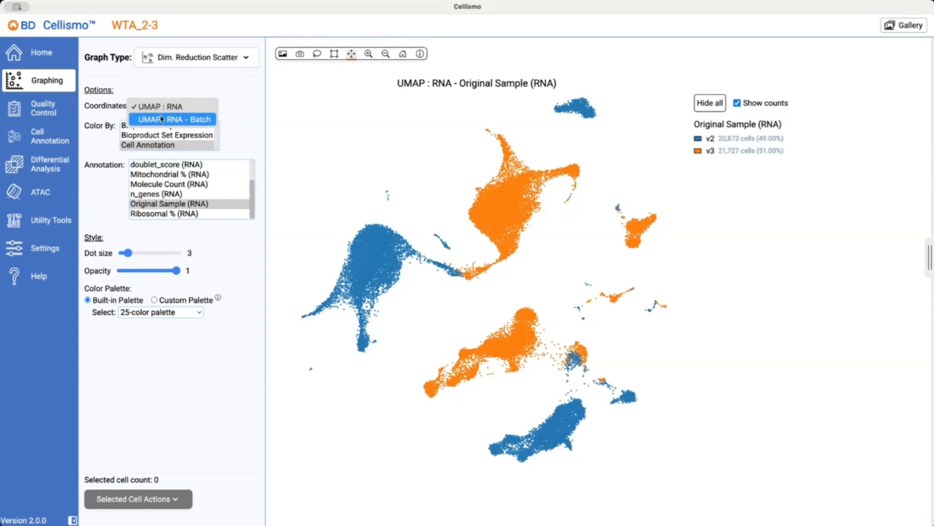
{"action": "left_click", "coordinate": [161, 117]}
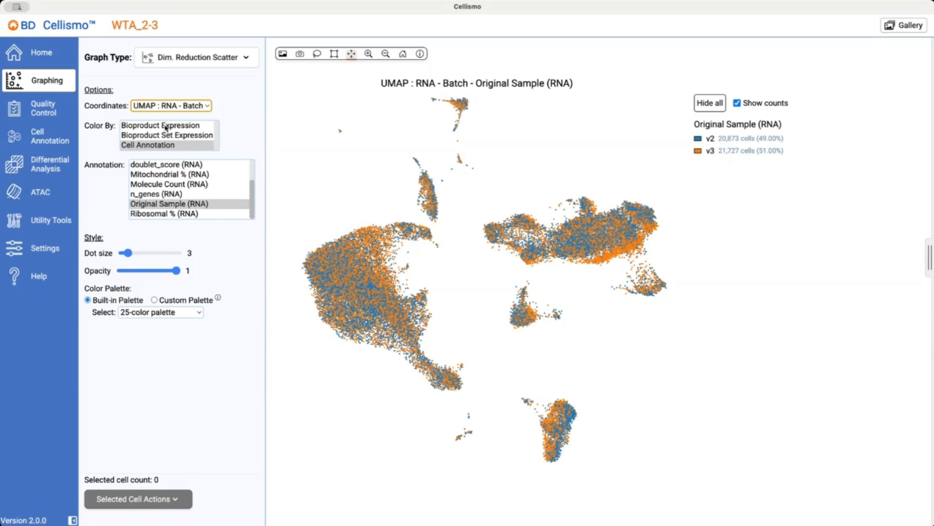
- Color the batch-corrected UMAP by CD4 bioproduct expression and toggle the use of batch corrected counts to compare the plots
{"action": "left_click", "coordinate": [166, 126]}
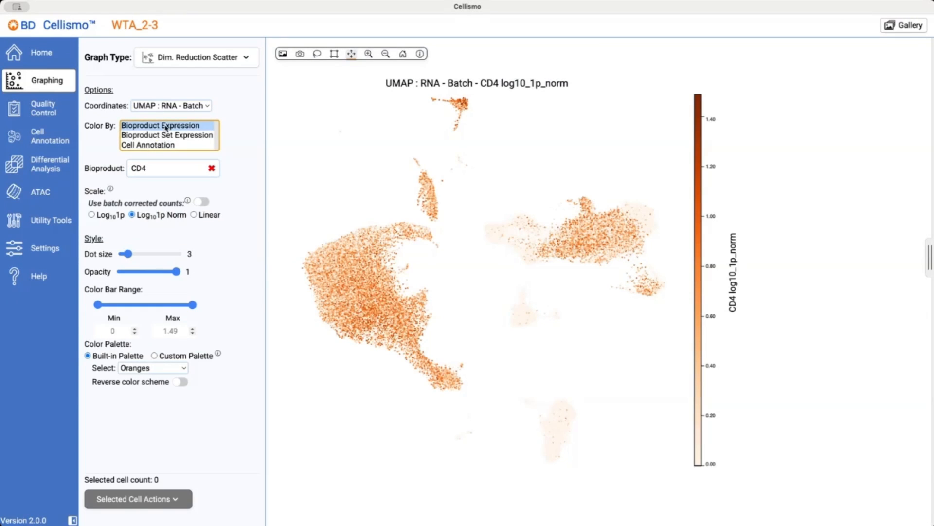
{"action": "left_click", "coordinate": [201, 202]}
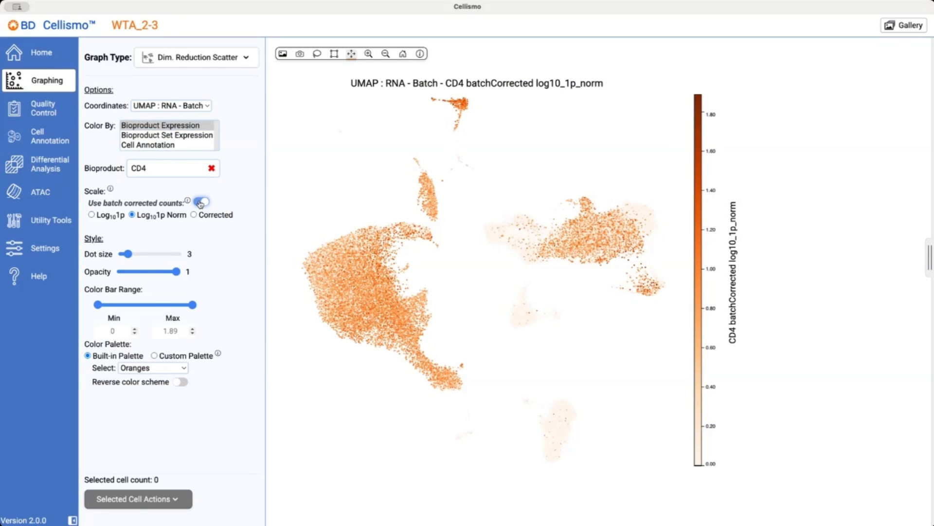
{"action": "left_click", "coordinate": [201, 202]}
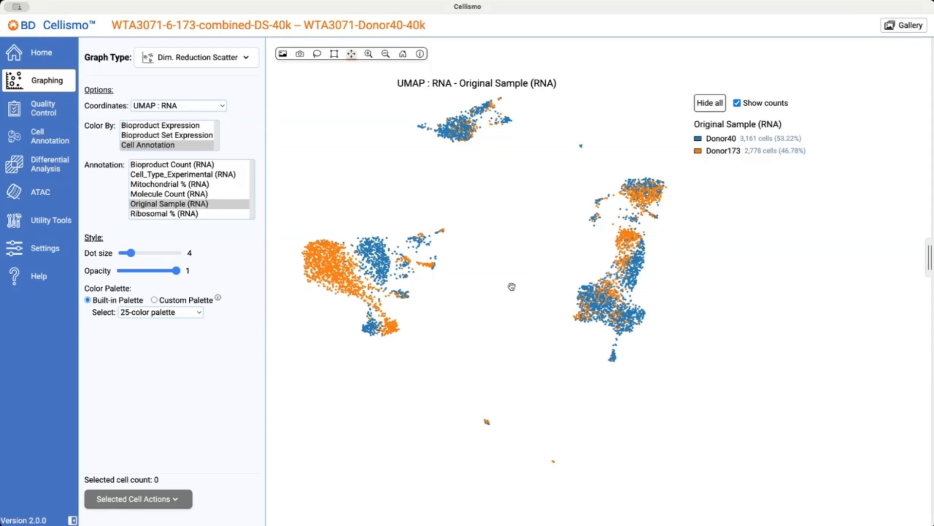
- Integrate the project's data using the Original Sample (RNA) cell annotation
{"action": "left_click", "coordinate": [49, 229]}
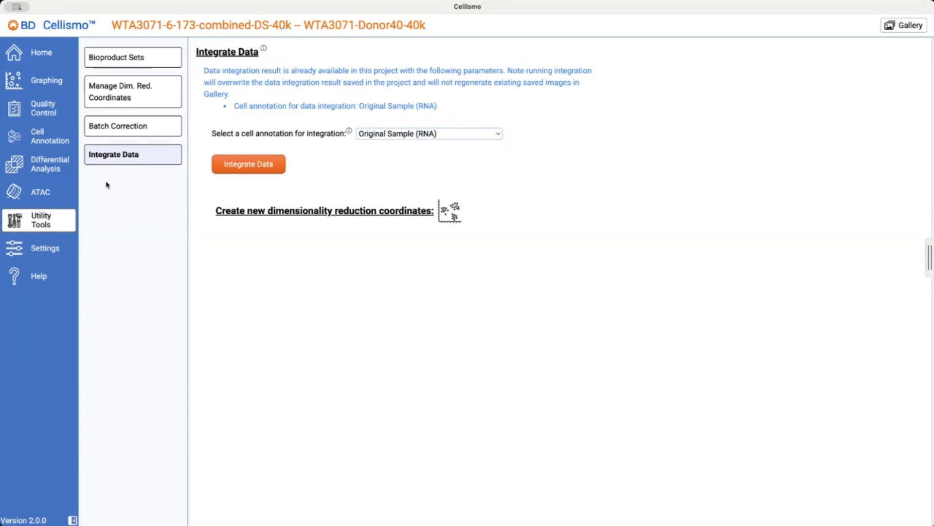
{"action": "left_click", "coordinate": [410, 136]}
{"action": "left_click", "coordinate": [410, 134]}
{"action": "left_click", "coordinate": [273, 164]}
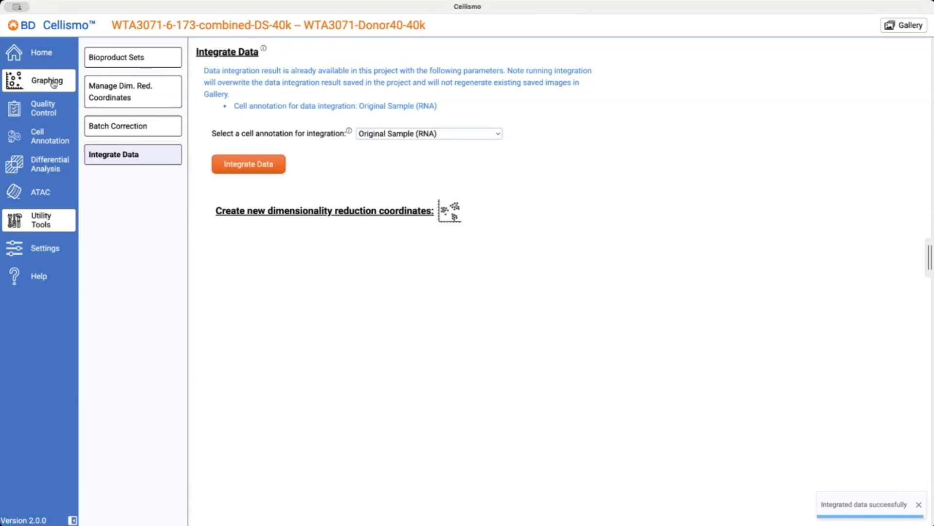
- Switch the Original Sample (RNA) scatter plot from UMAP : RNA to the next available coordinates
{"action": "left_click", "coordinate": [54, 84]}
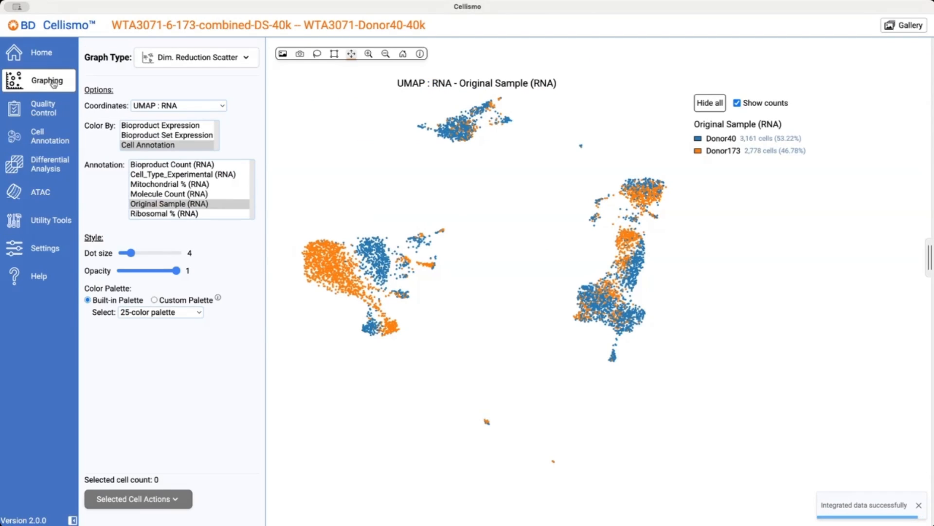
{"action": "left_click", "coordinate": [178, 105]}
{"action": "left_click", "coordinate": [179, 117]}
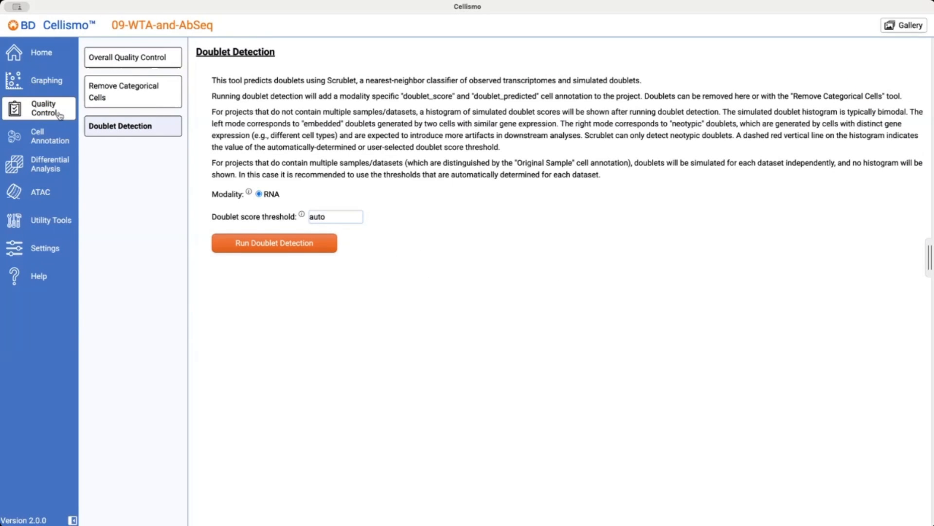
- Run doublet detection on the RNA modality with the auto doublet score threshold
{"action": "left_click", "coordinate": [245, 241]}
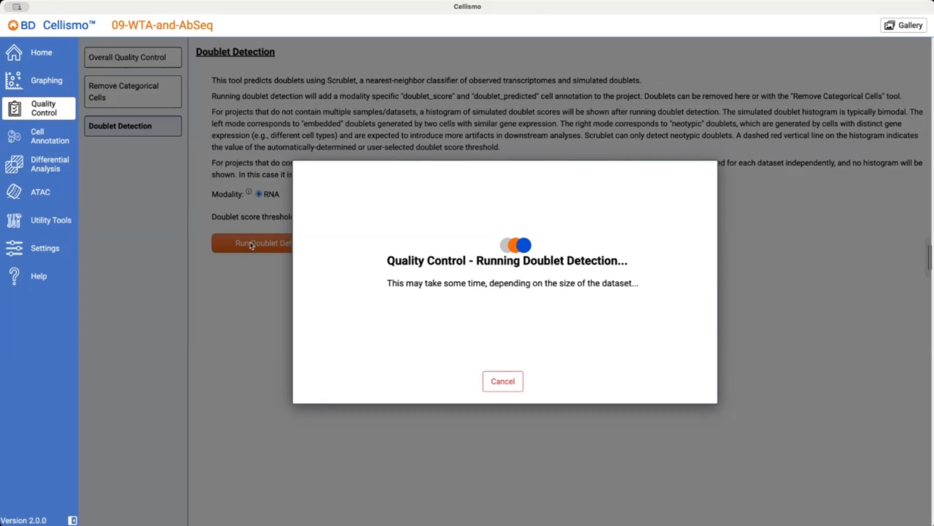
- Set the biaxial graph's X bioproduct to CD14:MPHIP9_(AbSeq) and its Y bioproduct to CD3:UCHT1_(AbSeq)
{"action": "left_click", "coordinate": [41, 86]}
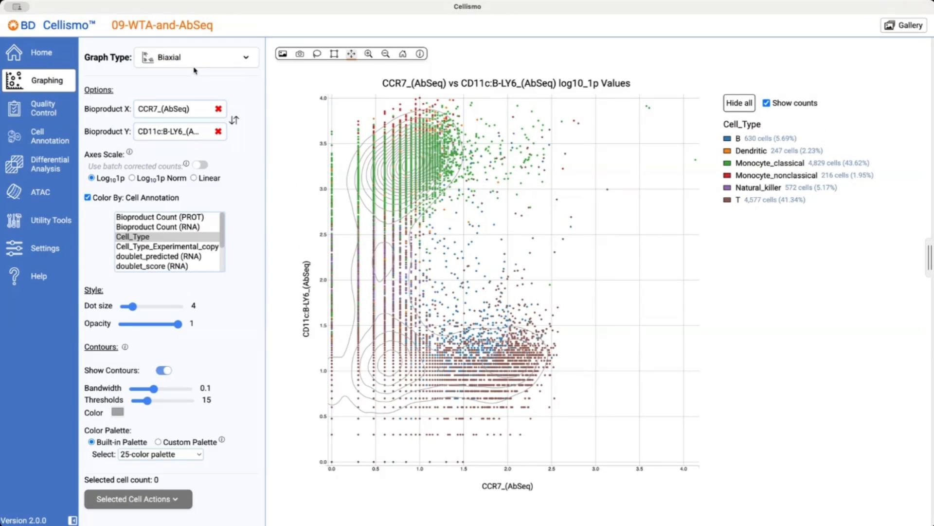
{"action": "left_click", "coordinate": [190, 107]}
{"action": "type", "text": "cd"}
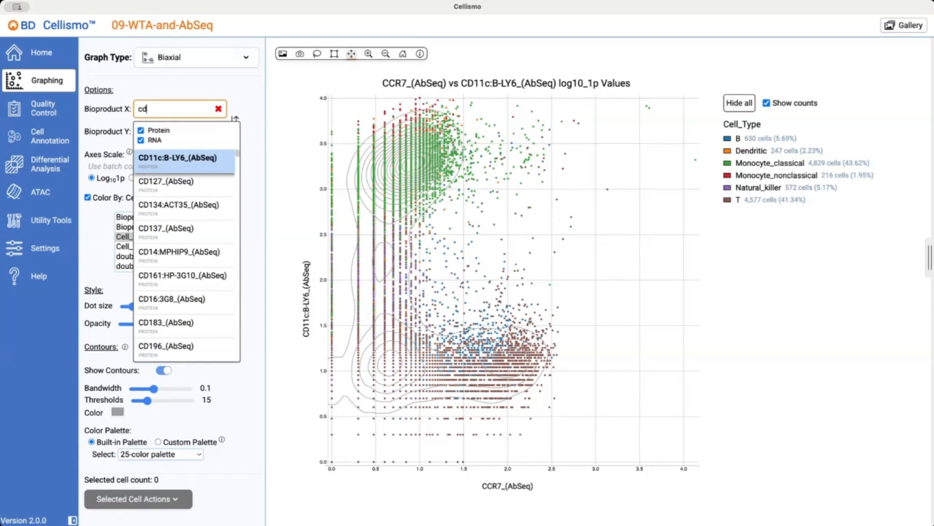
{"action": "type", "text": "14"}
{"action": "left_click", "coordinate": [195, 158]}
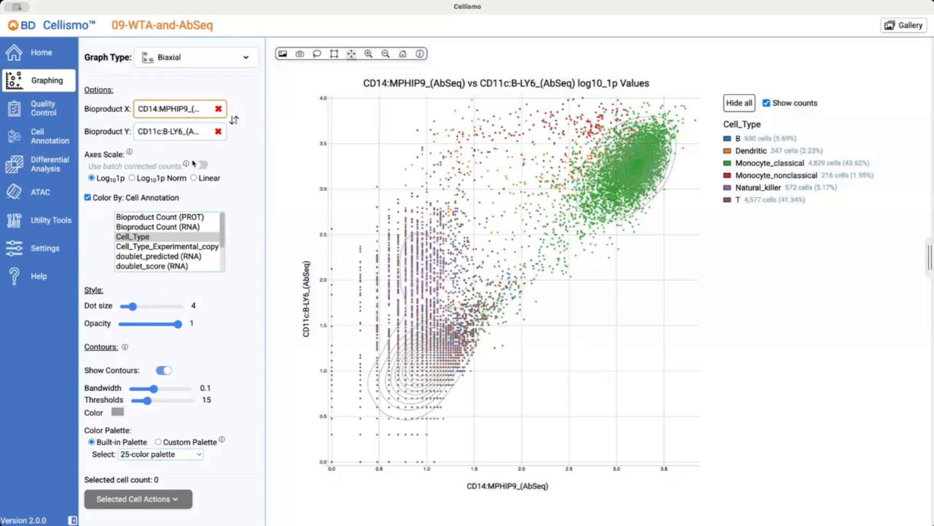
{"action": "left_click", "coordinate": [170, 135]}
{"action": "type", "text": "cd3"}
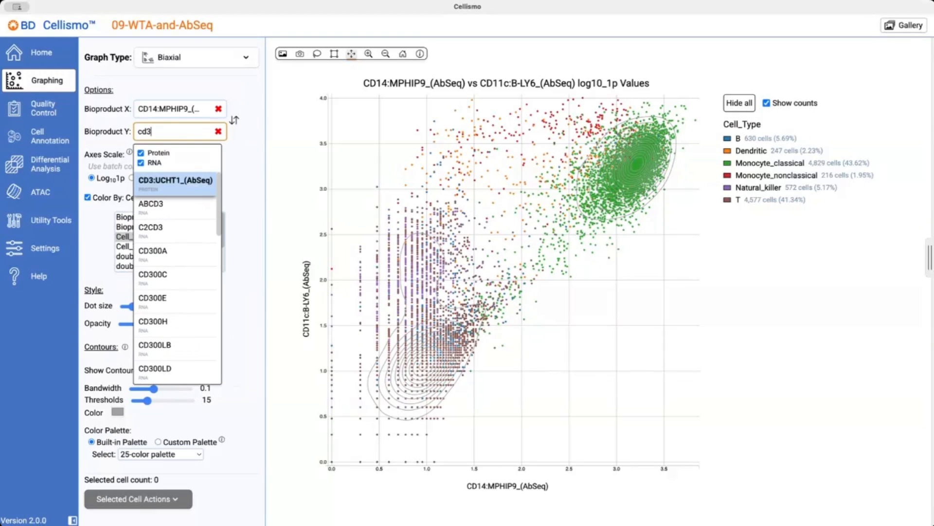
{"action": "left_click", "coordinate": [173, 181]}
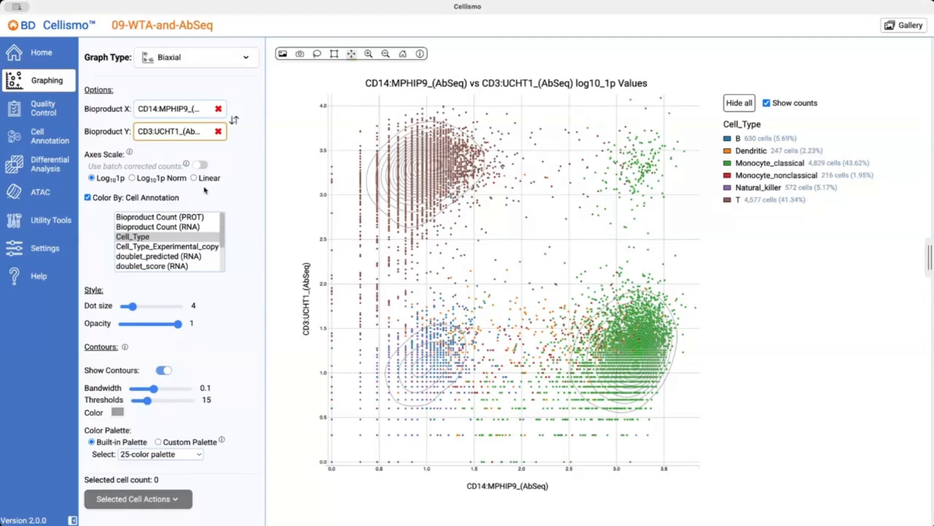
- Box-select the cells high in both CD14 and CD3, examine them on the Dim. Reduction Scatter graph, and clear the selection
{"action": "left_click", "coordinate": [334, 54]}
{"action": "left_click_drag", "start_coordinate": [540, 235], "coordinate": [701, 93]}
{"action": "left_click", "coordinate": [228, 64]}
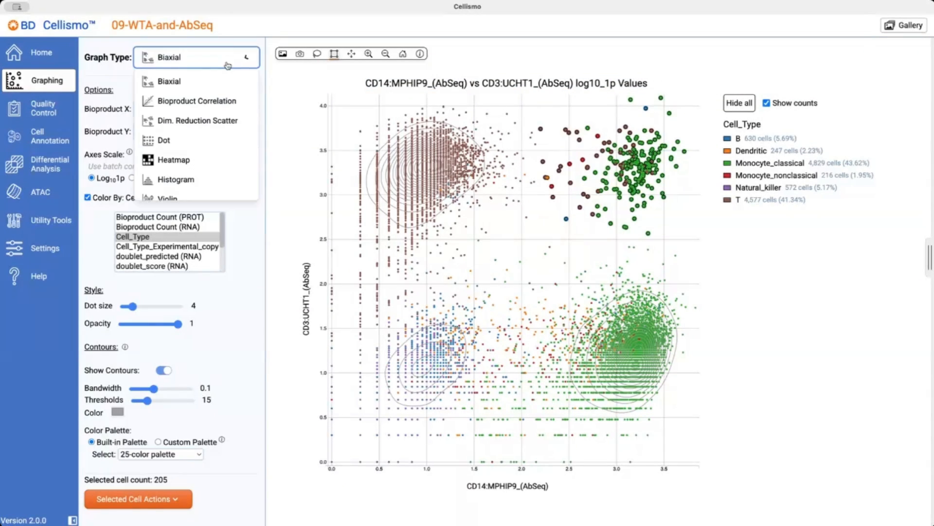
{"action": "left_click", "coordinate": [222, 119]}
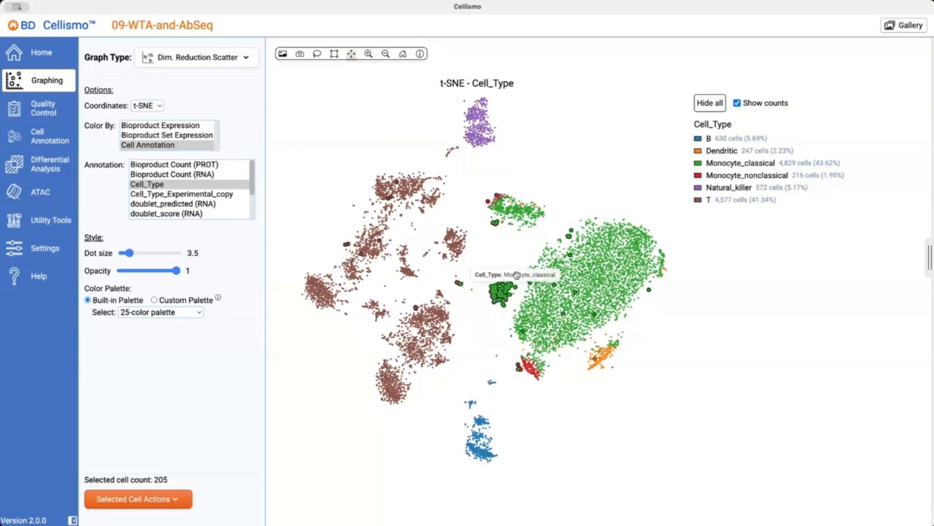
{"action": "left_click", "coordinate": [496, 249]}
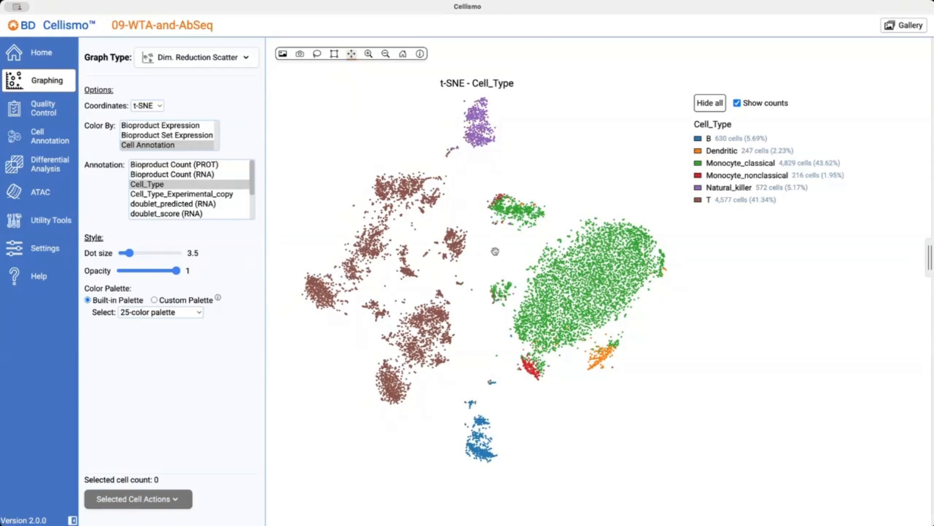
- View the doublet detection results as a scatterplot of doublet scores
{"action": "left_click", "coordinate": [43, 115]}
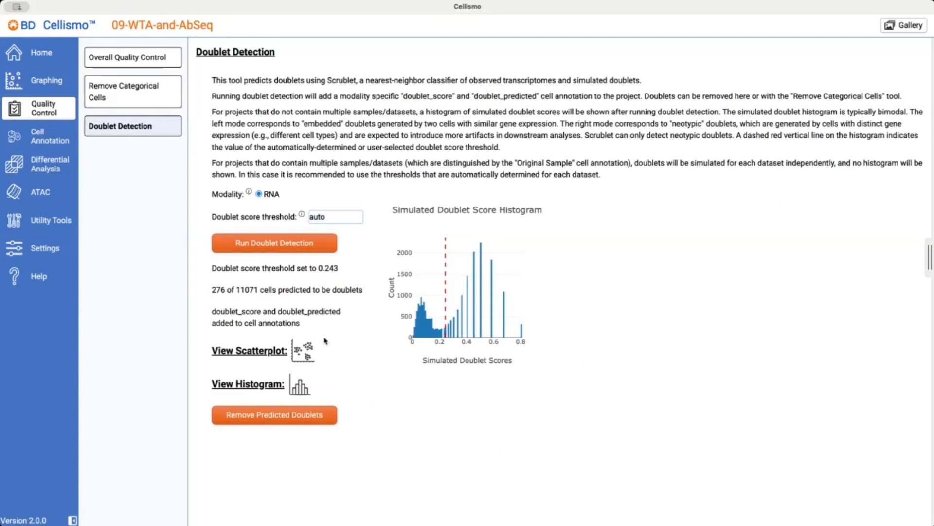
{"action": "left_click", "coordinate": [307, 348]}
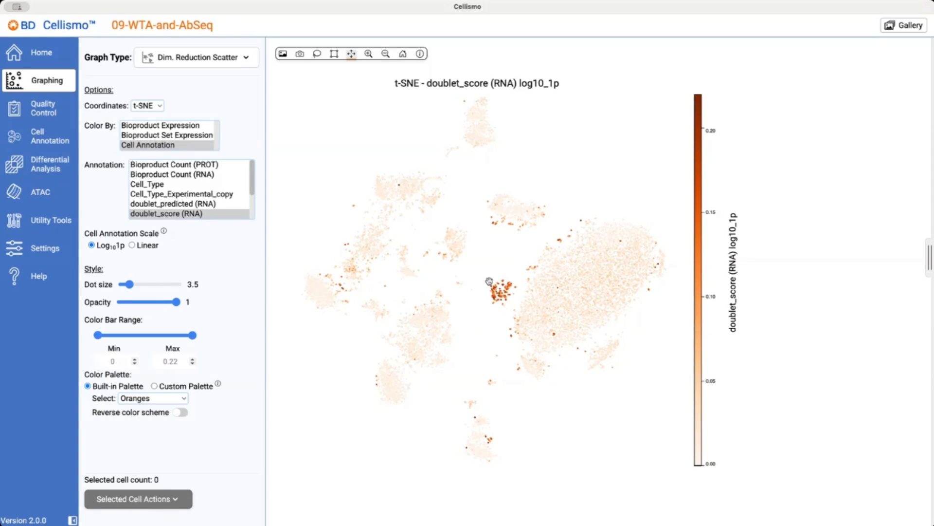
- Remove the predicted doublets from the project in the doublet detection results
{"action": "left_click", "coordinate": [44, 112]}
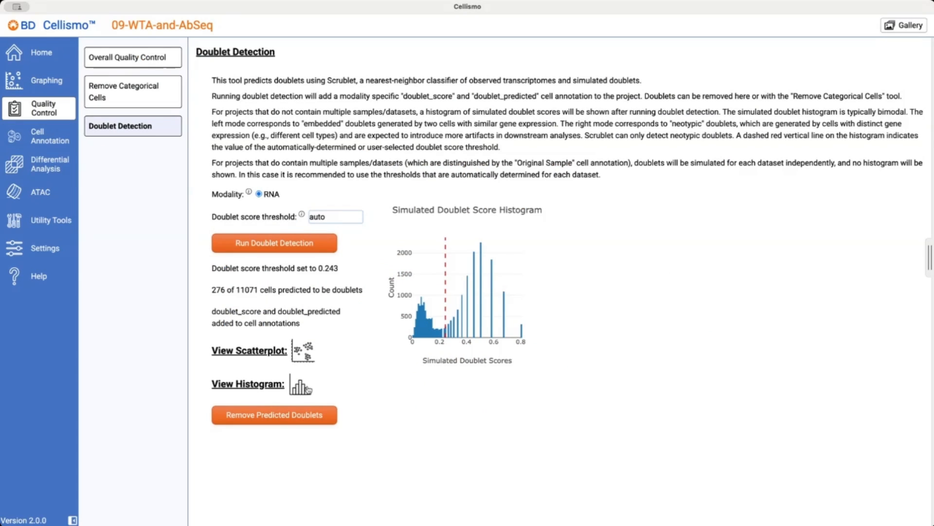
{"action": "left_click", "coordinate": [294, 415]}
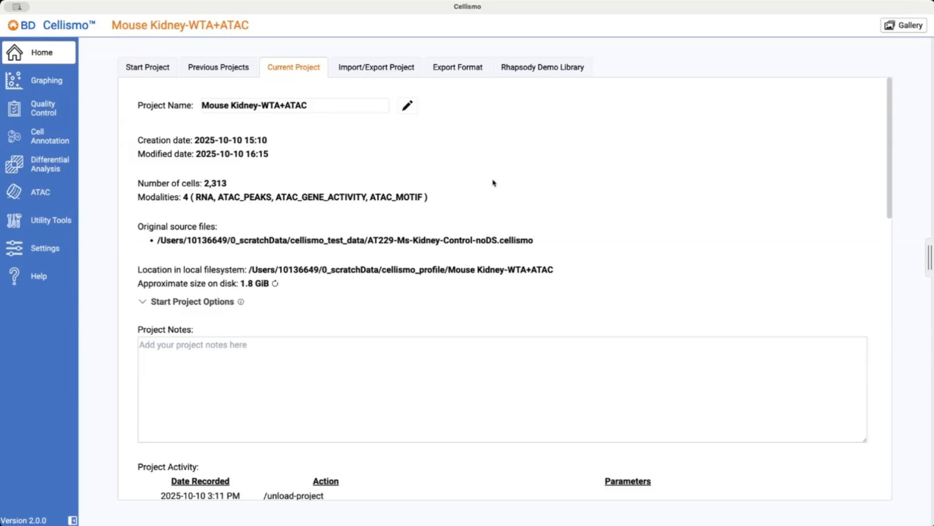
- Highlight the three ATAC modalities listed in the current project's information
{"action": "left_click_drag", "start_coordinate": [212, 197], "coordinate": [423, 197]}
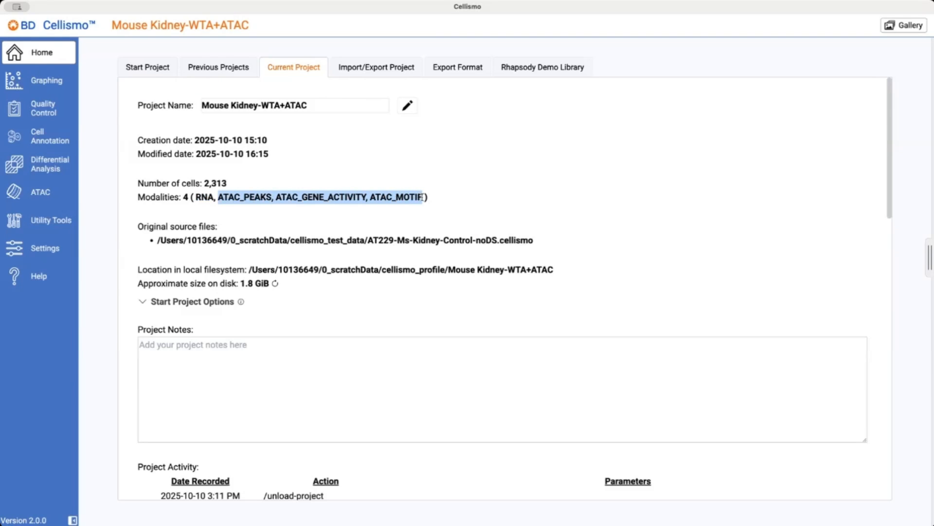
- Classify RNA cell types with ScType and the custom MouseKidneyMarkers.csv markers as annotation CellType, and inspect the thick ascending limb cluster
{"action": "left_click", "coordinate": [39, 137]}
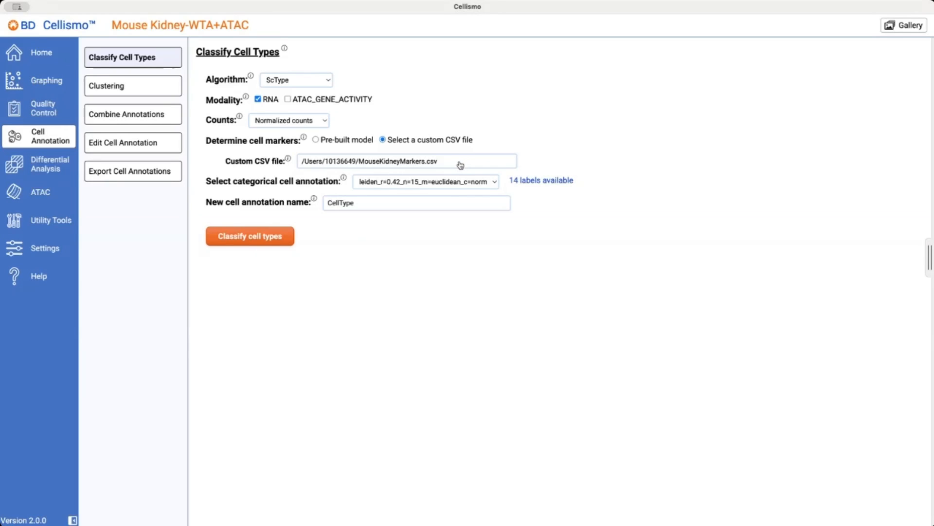
{"action": "left_click", "coordinate": [288, 242]}
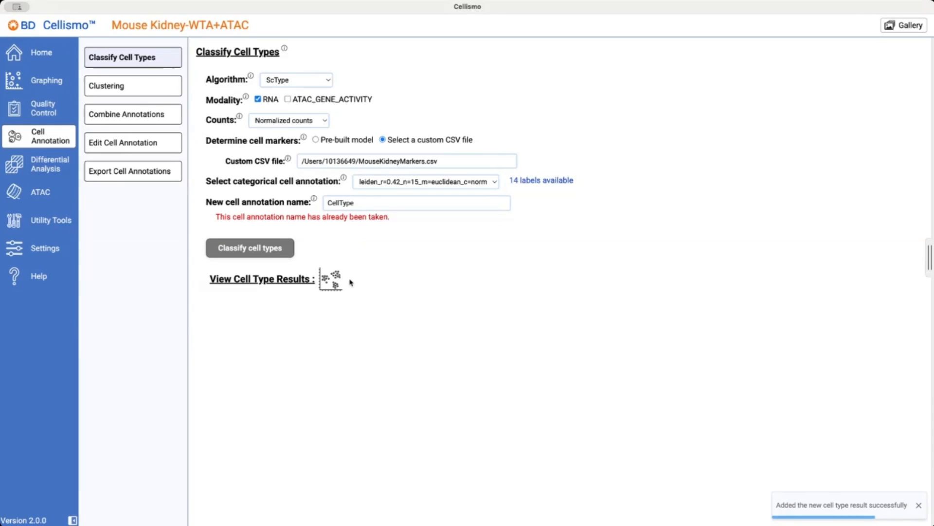
{"action": "left_click", "coordinate": [332, 279]}
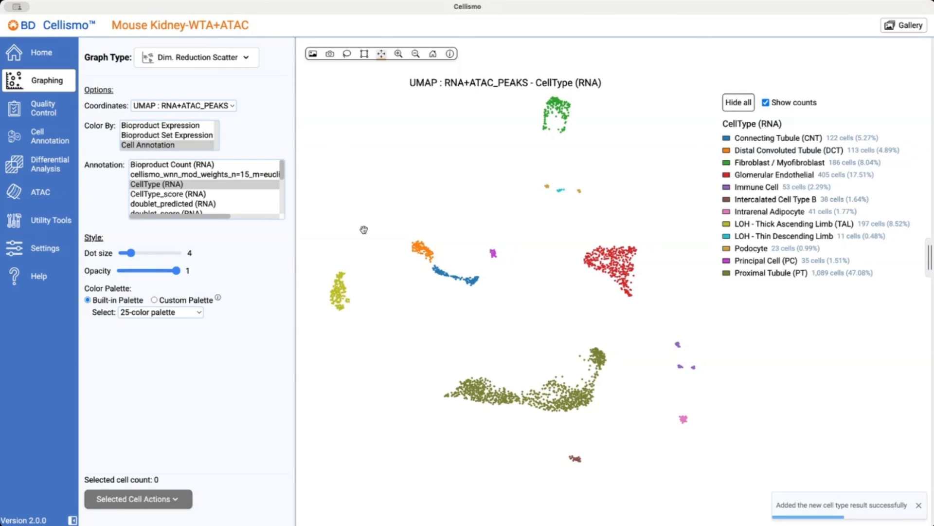
{"action": "mouse_move", "coordinate": [342, 281]}
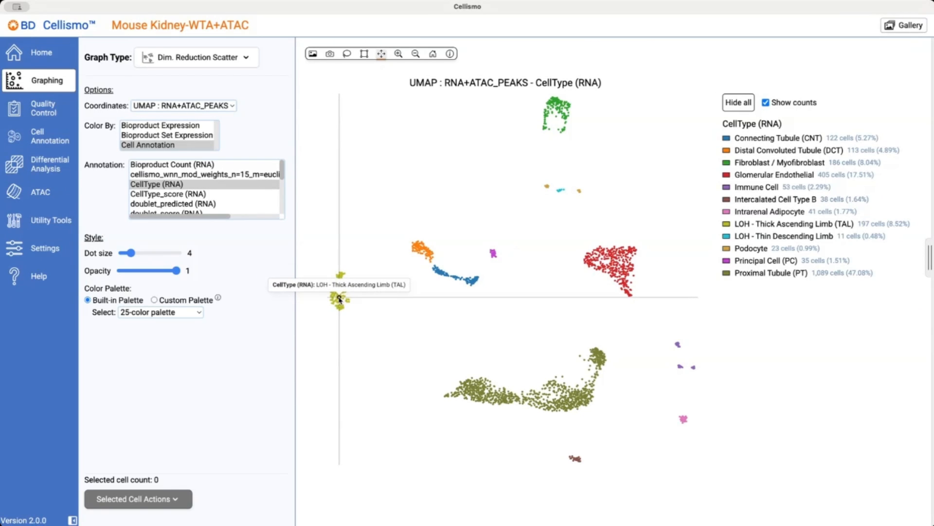
- Set up a new differential analysis on CellType (RNA) comparing only LOH - Thick Ascending Limb (TAL) against rest
{"action": "left_click", "coordinate": [47, 167]}
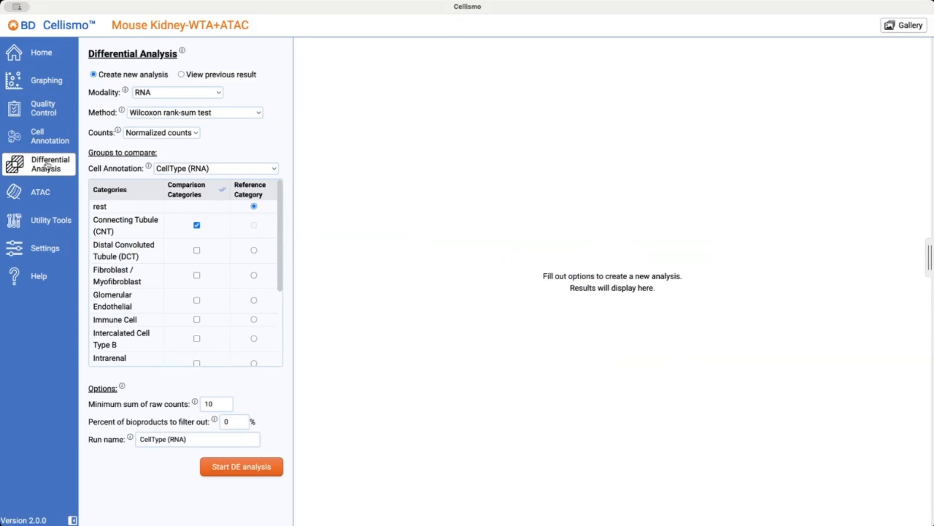
{"action": "left_click", "coordinate": [197, 225]}
{"action": "scroll", "coordinate": [194, 248], "scroll_direction": "down", "scroll_amount": 3}
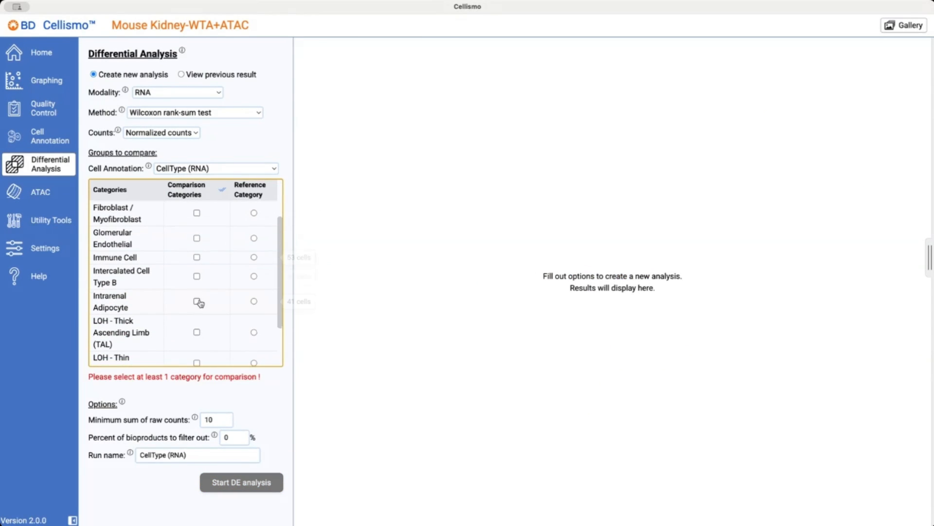
{"action": "left_click", "coordinate": [197, 333]}
{"action": "scroll", "coordinate": [271, 309], "scroll_direction": "up", "scroll_amount": 3}
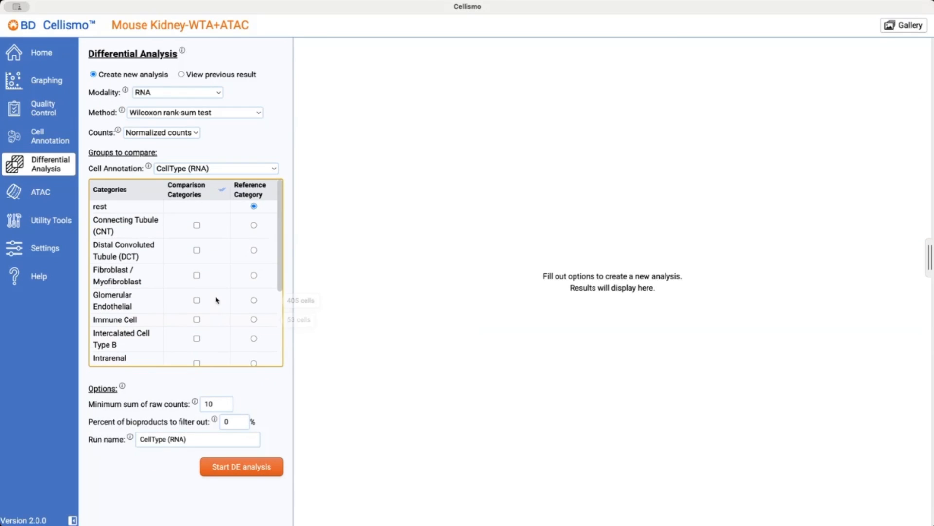
- Choose the ATAC_PEAKS modality and run the differential analysis with the Wilcoxon rank-sum test on normalized counts
{"action": "left_click", "coordinate": [173, 93]}
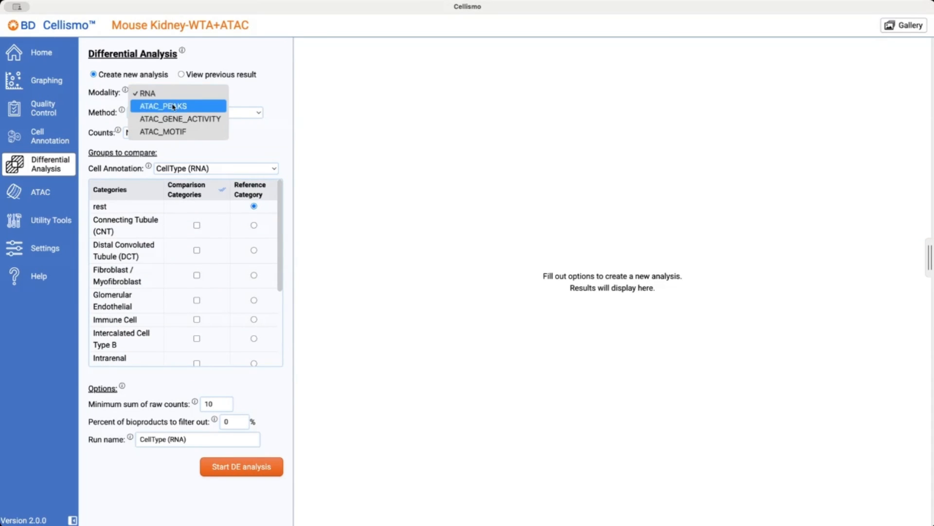
{"action": "left_click", "coordinate": [170, 102]}
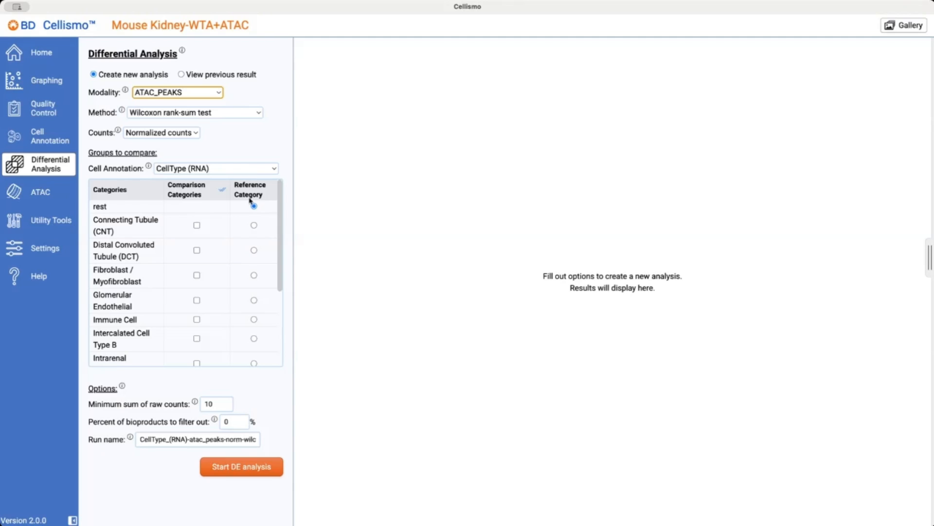
{"action": "left_click", "coordinate": [249, 470]}
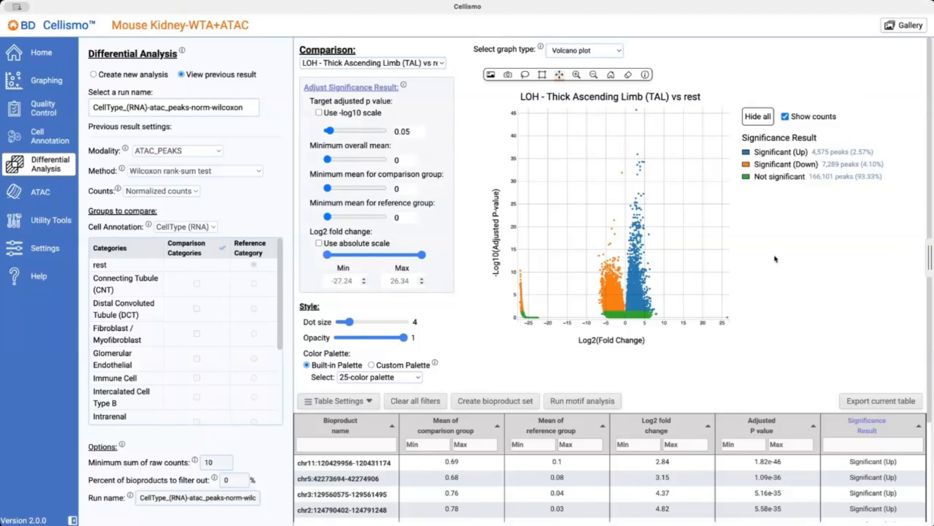
- Box-select the significantly upregulated peaks in the volcano plot and save them as bioproduct set TALPeaksUp
{"action": "left_click", "coordinate": [542, 74]}
{"action": "left_click_drag", "start_coordinate": [675, 303], "coordinate": [636, 108]}
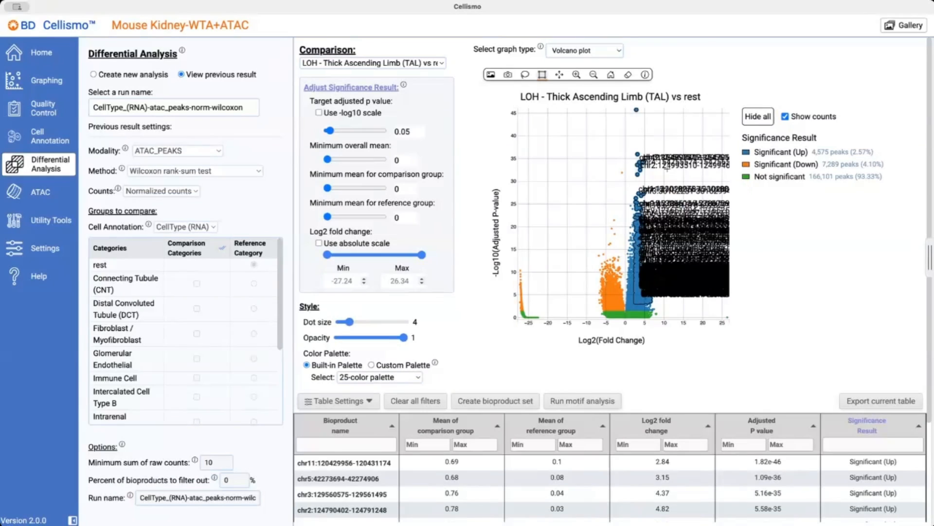
{"action": "left_click", "coordinate": [529, 404]}
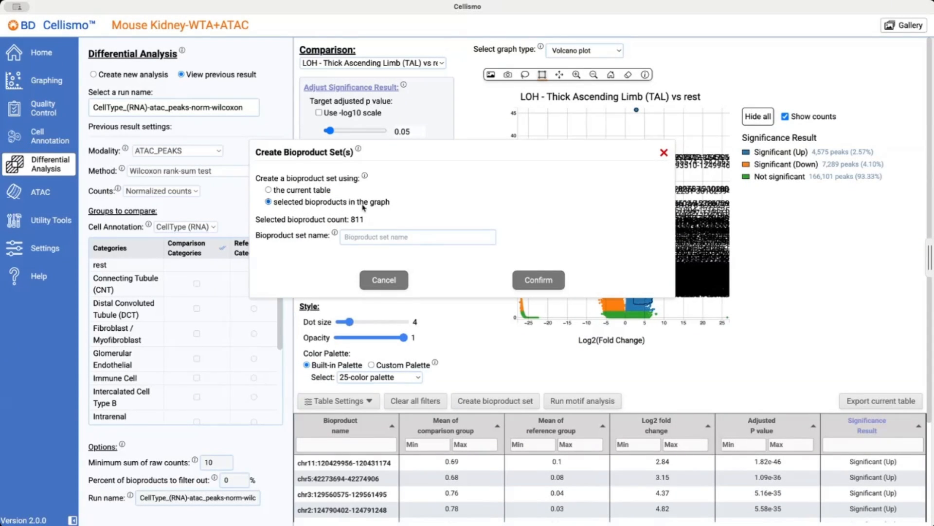
{"action": "left_click", "coordinate": [387, 235]}
{"action": "type", "text": "TALPeaksUp"}
{"action": "left_click", "coordinate": [528, 279]}
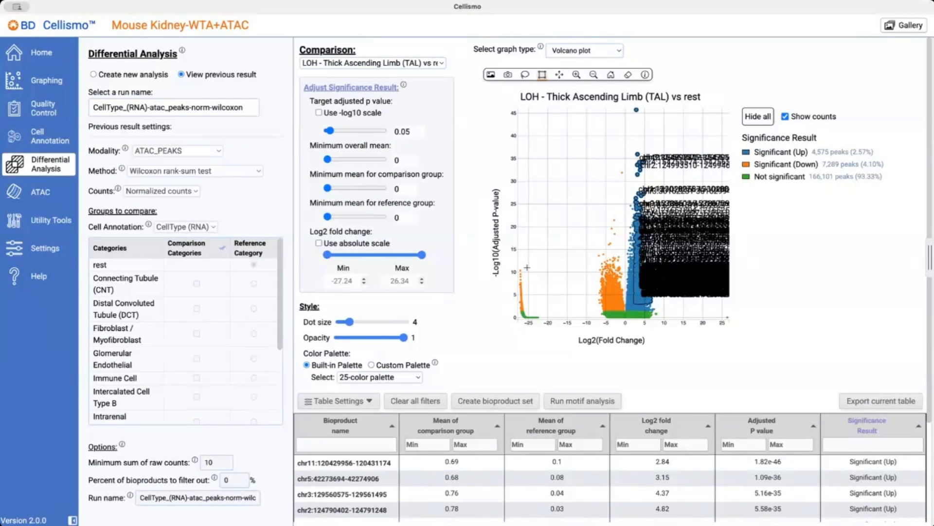
- Run a motif enrichment analysis on the TALPeaksUp bioproduct set with the hypergeometric test
{"action": "left_click", "coordinate": [41, 199]}
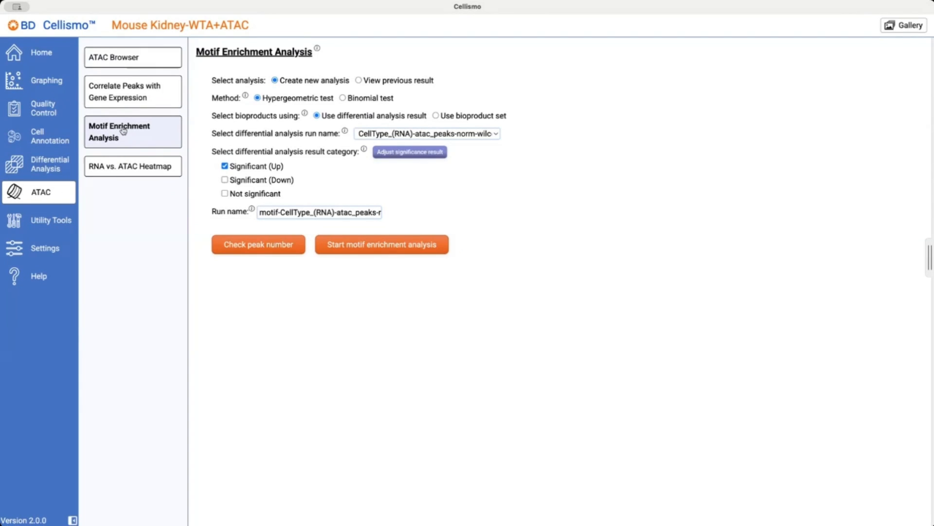
{"action": "left_click", "coordinate": [458, 117]}
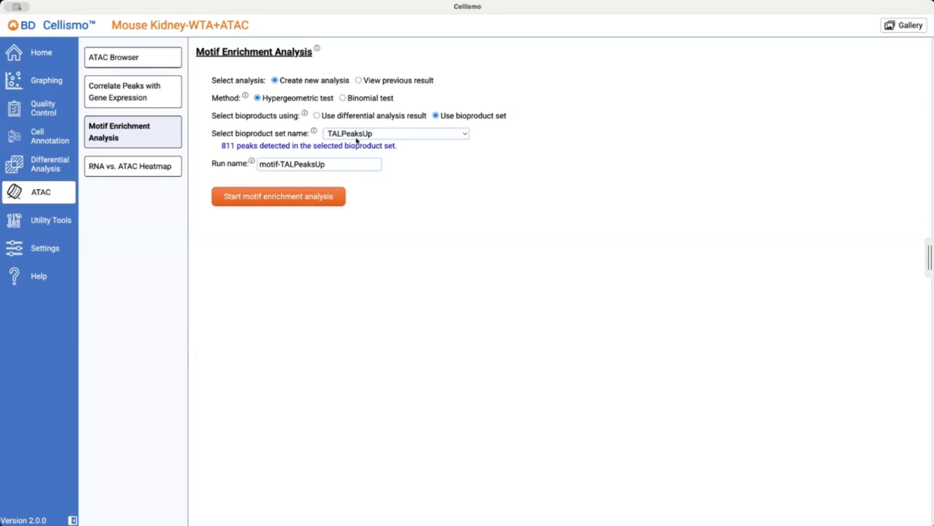
{"action": "left_click", "coordinate": [312, 198]}
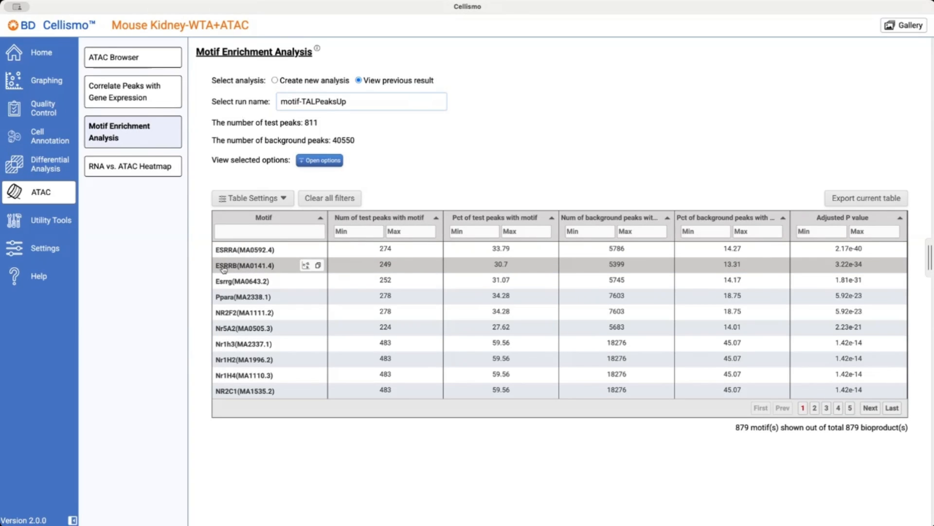
- Plot the ESRRB(MA0141.4) motif z-score on the UMAP and compare the thick ascending limb cluster with the CellType plot in the gallery
{"action": "left_click", "coordinate": [305, 266]}
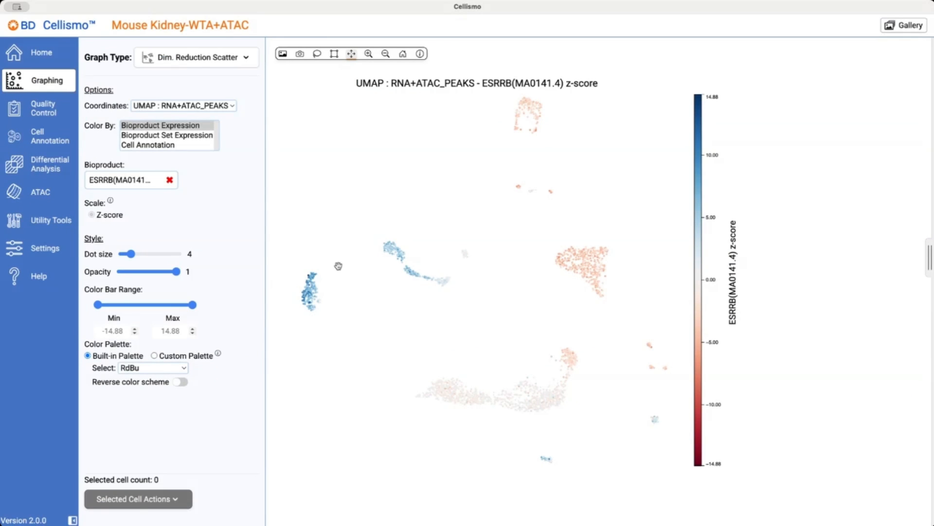
{"action": "mouse_move", "coordinate": [299, 300]}
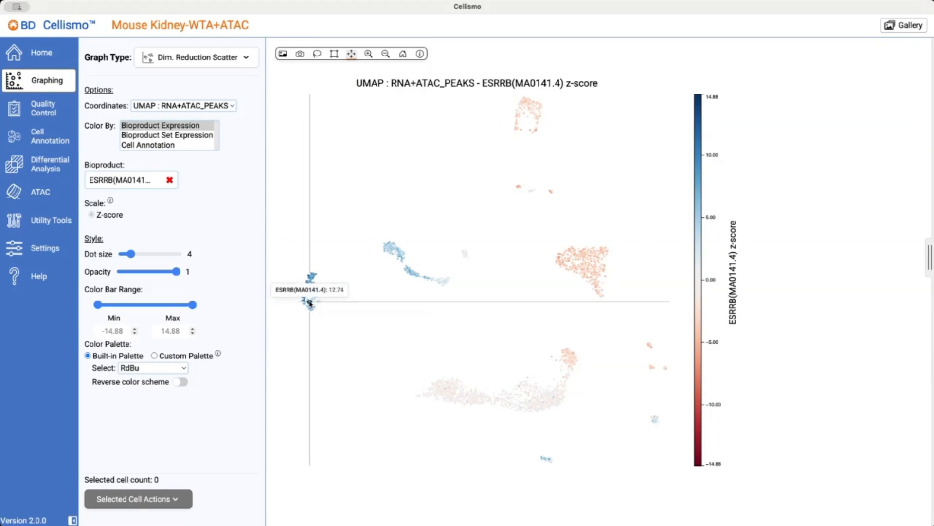
{"action": "left_click", "coordinate": [904, 25]}
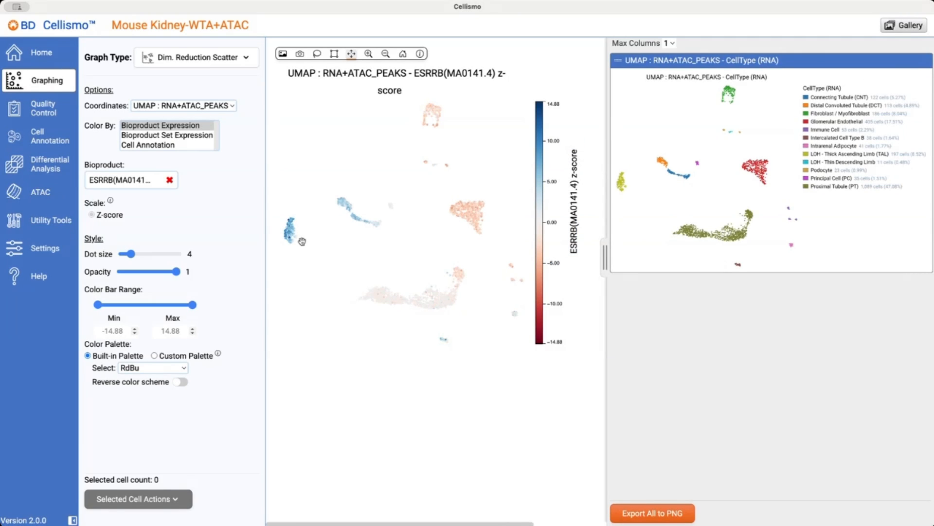
{"action": "left_click", "coordinate": [893, 27]}
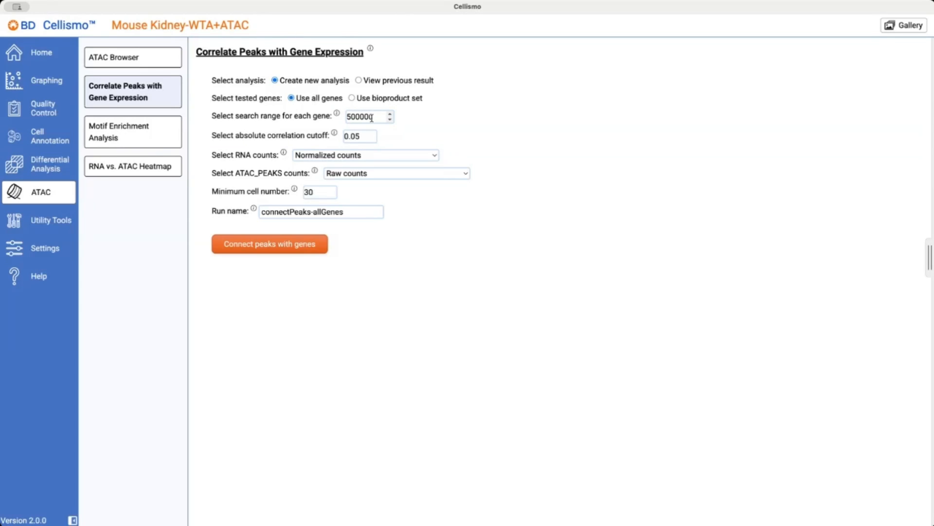
- Correlate peaks with the expression of all genes, and look up the peak links of gene Slc12a2 in the results
{"action": "left_click", "coordinate": [286, 243]}
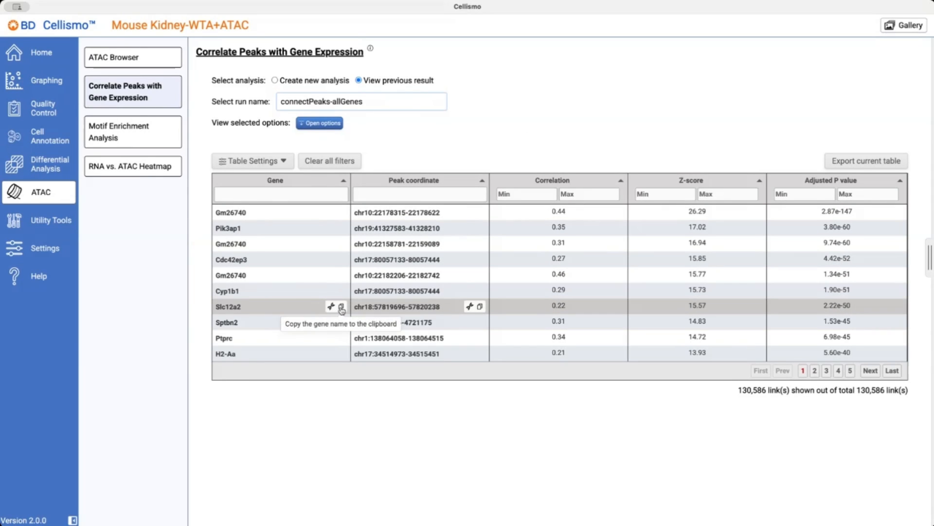
{"action": "left_click", "coordinate": [341, 307]}
{"action": "left_click", "coordinate": [312, 194]}
{"action": "key", "text": "ctrl+v"}
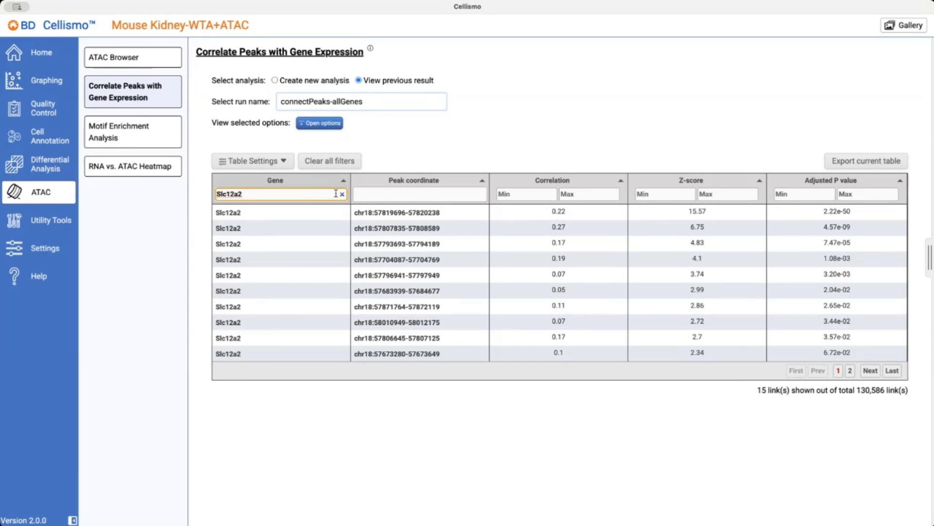
{"action": "left_click", "coordinate": [342, 195]}
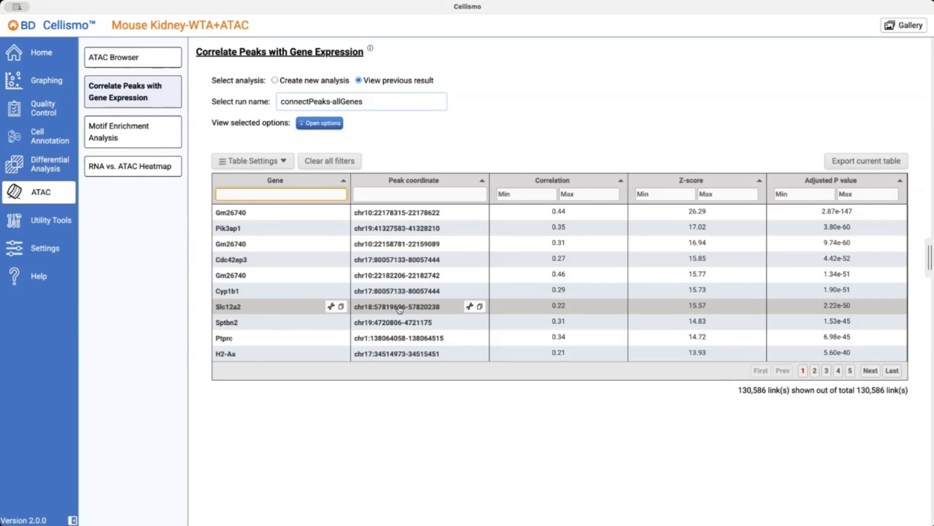
{"action": "left_click", "coordinate": [470, 306]}
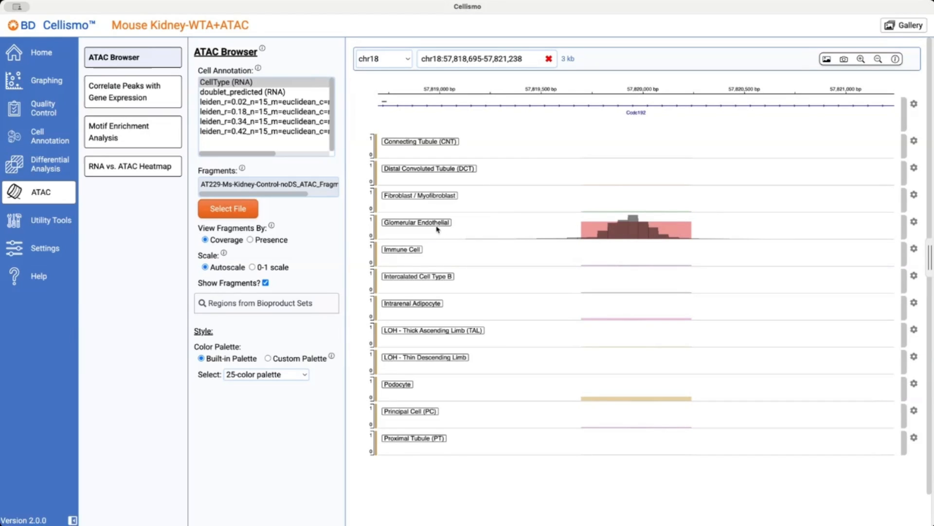
{"action": "left_click", "coordinate": [879, 61]}
{"action": "left_click", "coordinate": [878, 60]}
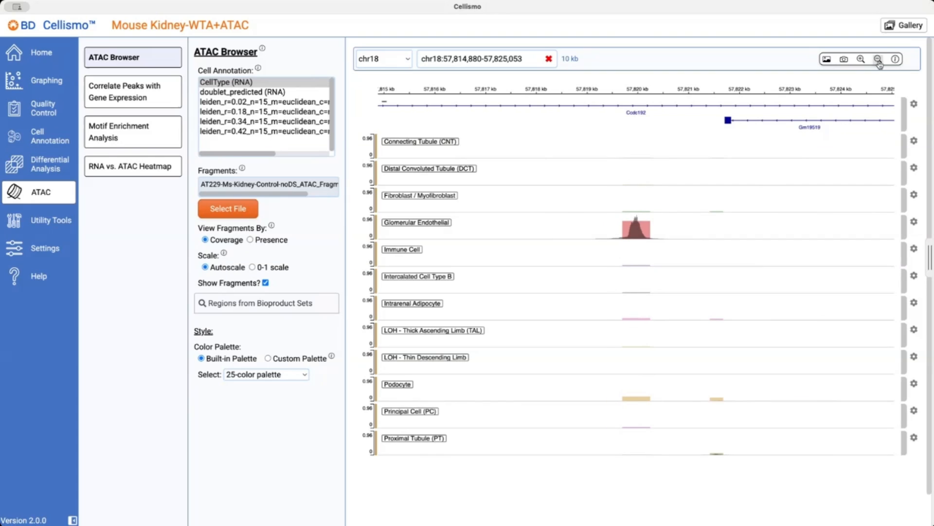
{"action": "left_click", "coordinate": [879, 60]}
{"action": "left_click", "coordinate": [879, 60]}
{"action": "left_click", "coordinate": [879, 61]}
{"action": "left_click", "coordinate": [879, 61]}
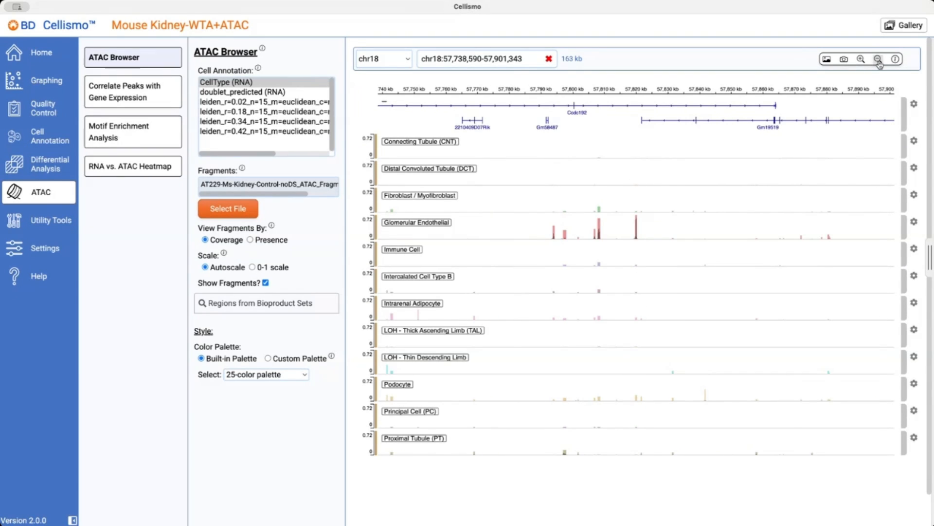
{"action": "left_click", "coordinate": [879, 60]}
{"action": "left_click", "coordinate": [878, 61]}
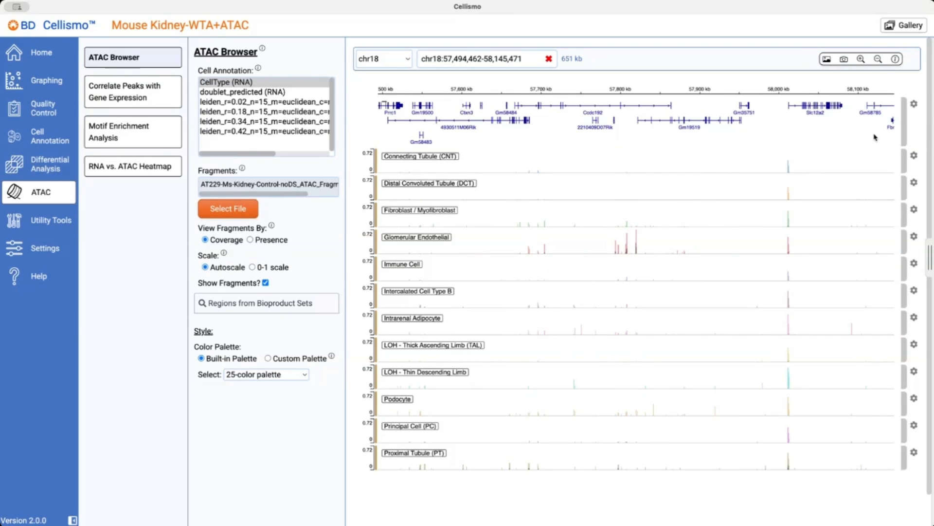